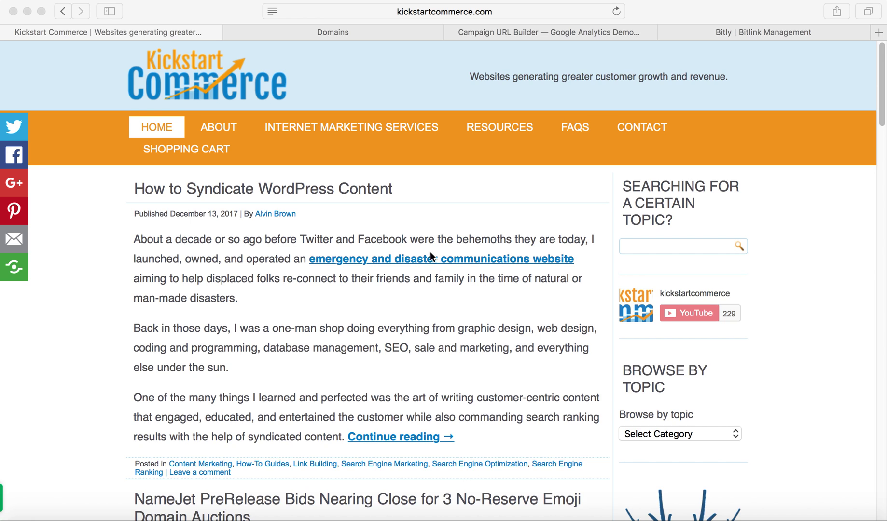
Show the GoDaddy domain list and open the Nameservers options for KSCDEV.XYZ
click(333, 33)
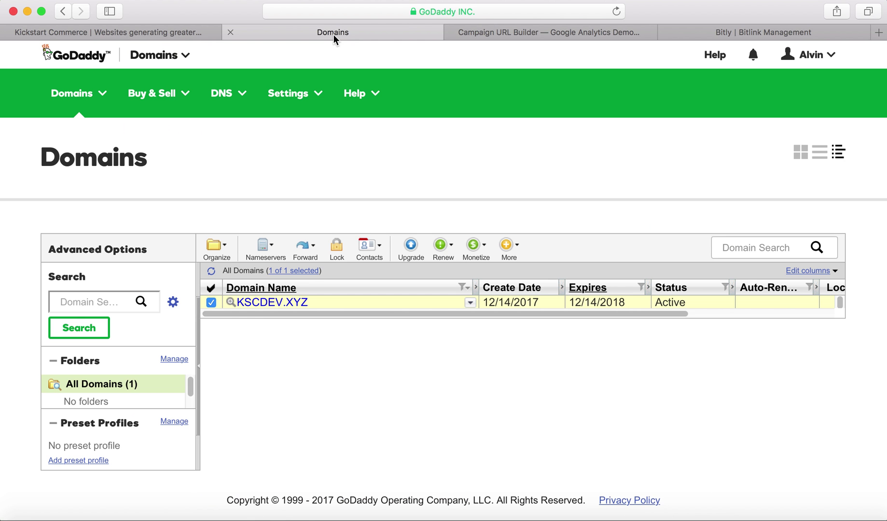
click(270, 251)
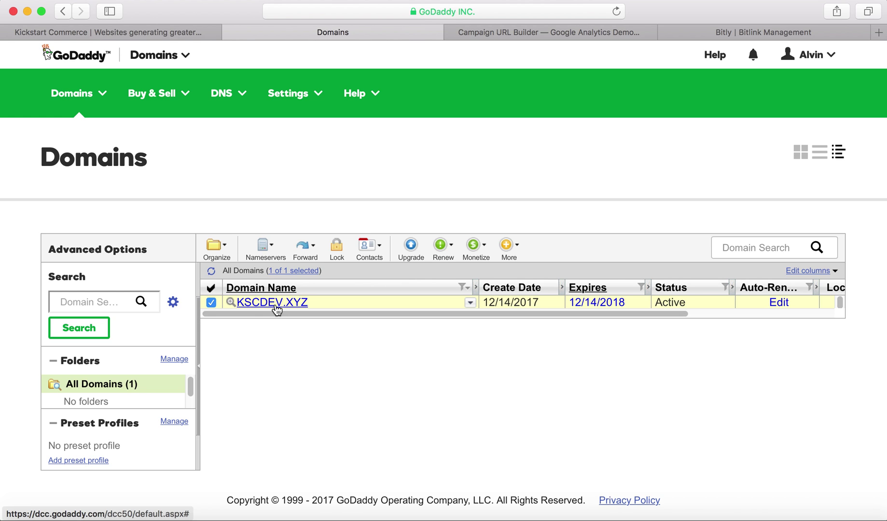
click(274, 254)
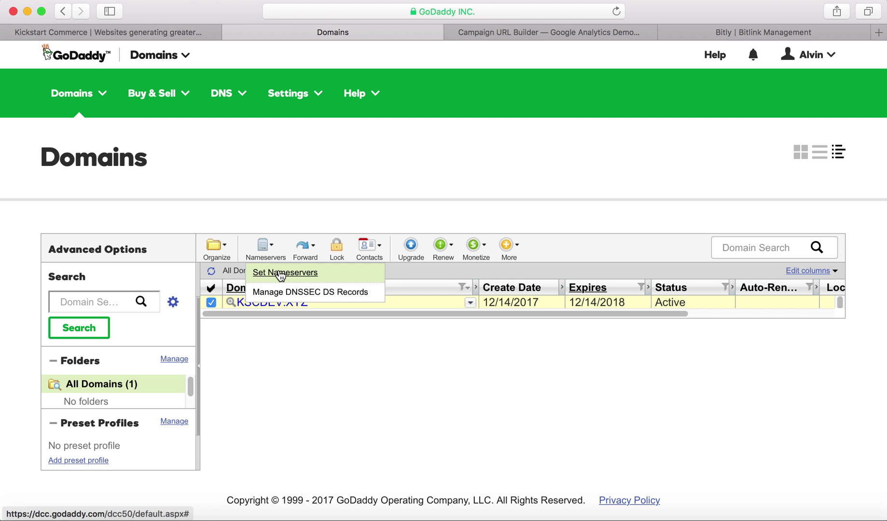
Open Set Nameservers for KSCDEV.XYZ, try Custom, revert to Standard, and close the settings
click(280, 273)
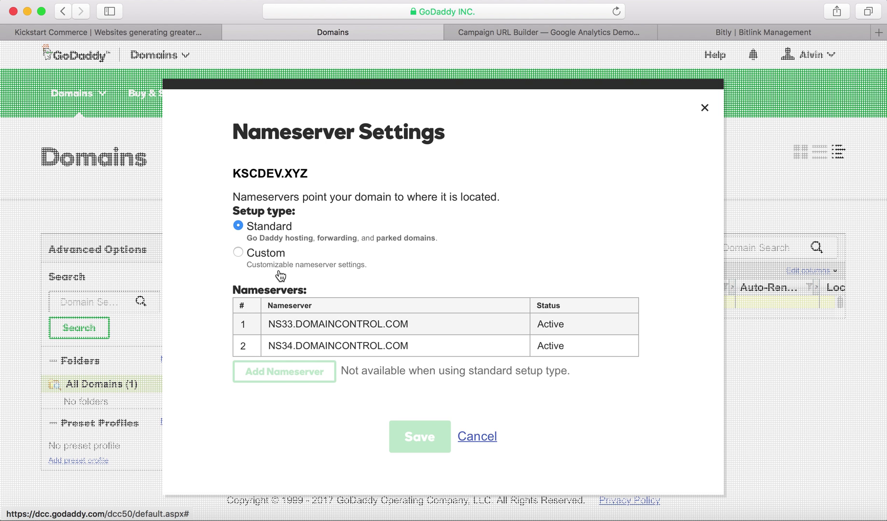
click(238, 252)
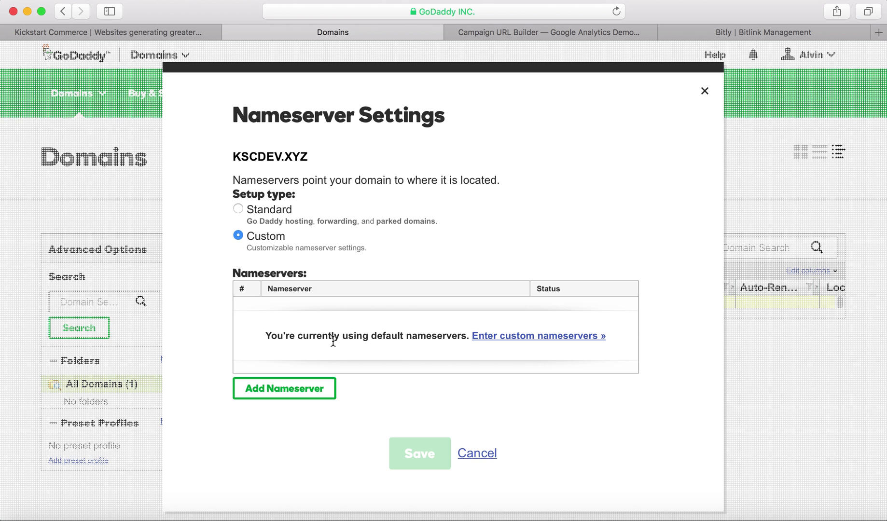
click(238, 209)
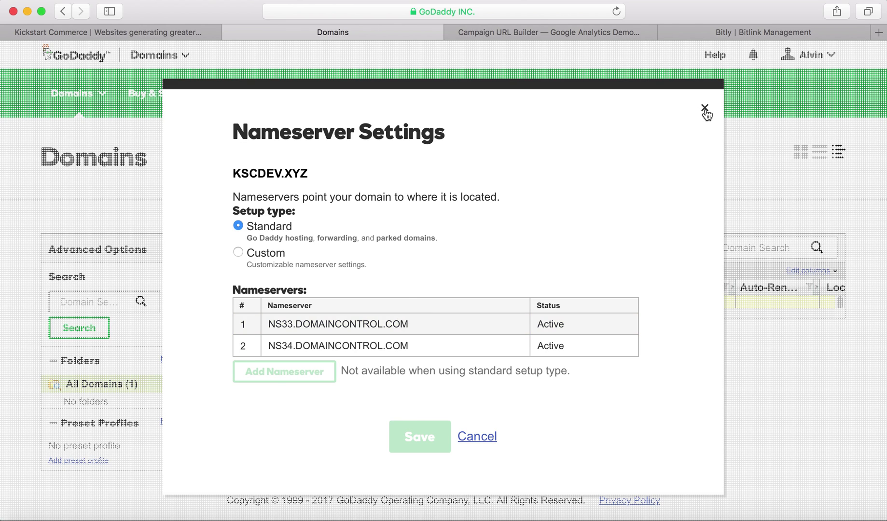
click(704, 114)
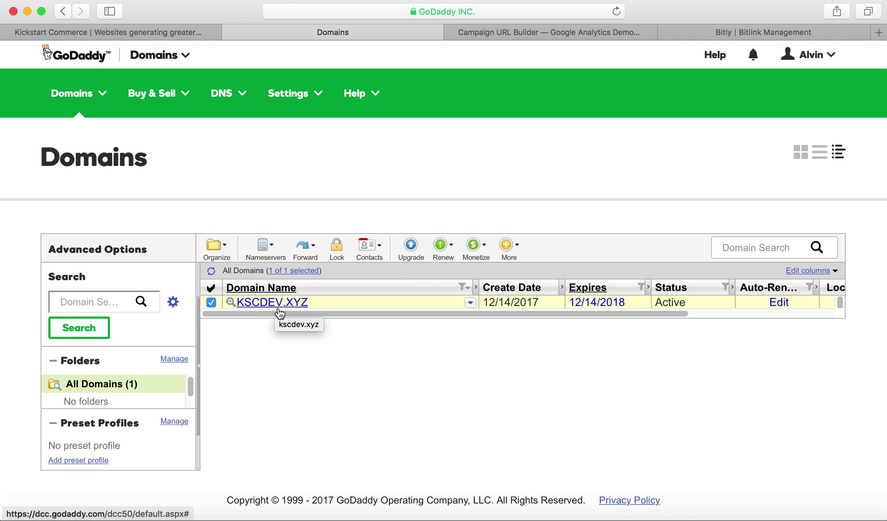
Check KSCDEV.XYZ's Forward options, then move to the Campaign URL Builder
click(307, 256)
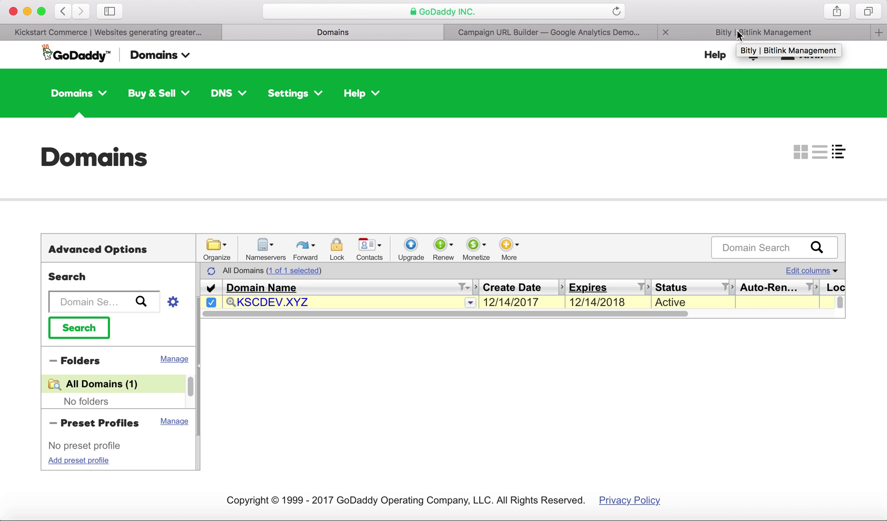
click(559, 31)
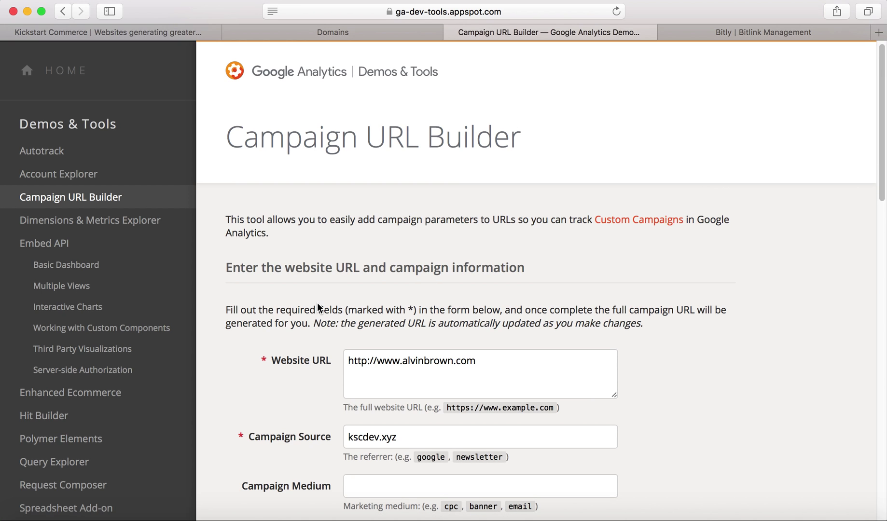
scroll(317, 303, down, 3)
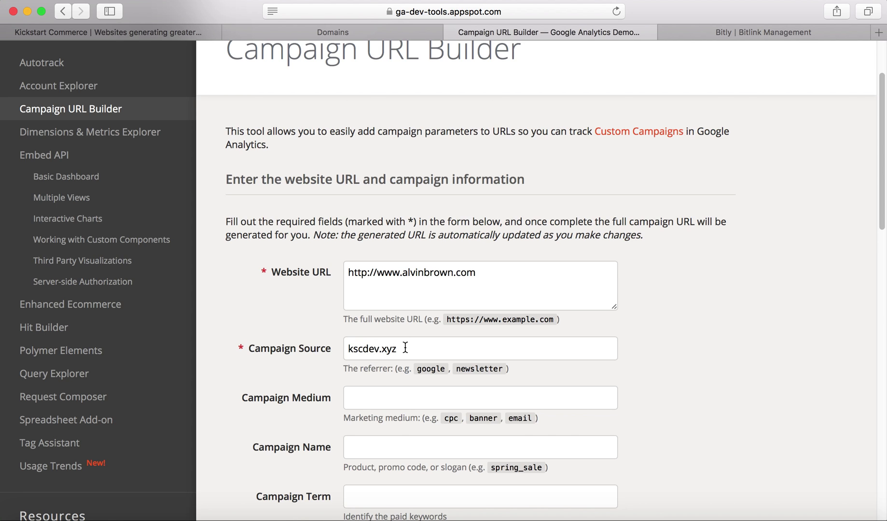
scroll(404, 348, down, 7)
scroll(406, 328, up, 5)
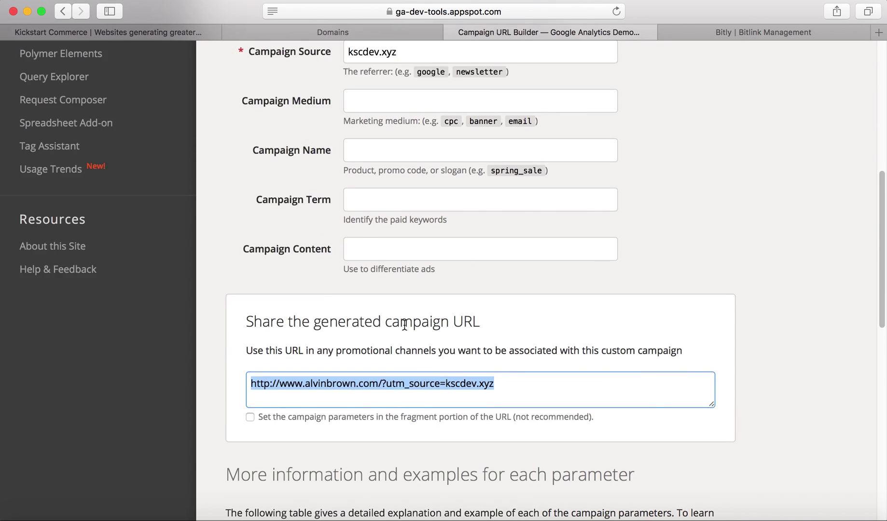
scroll(403, 243, down, 5)
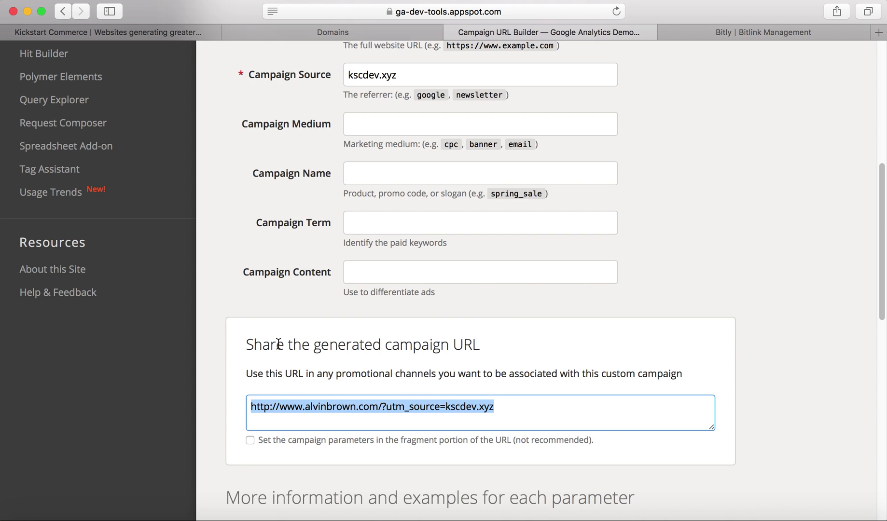
right_click(446, 407)
click(472, 372)
scroll(472, 375, up, 10)
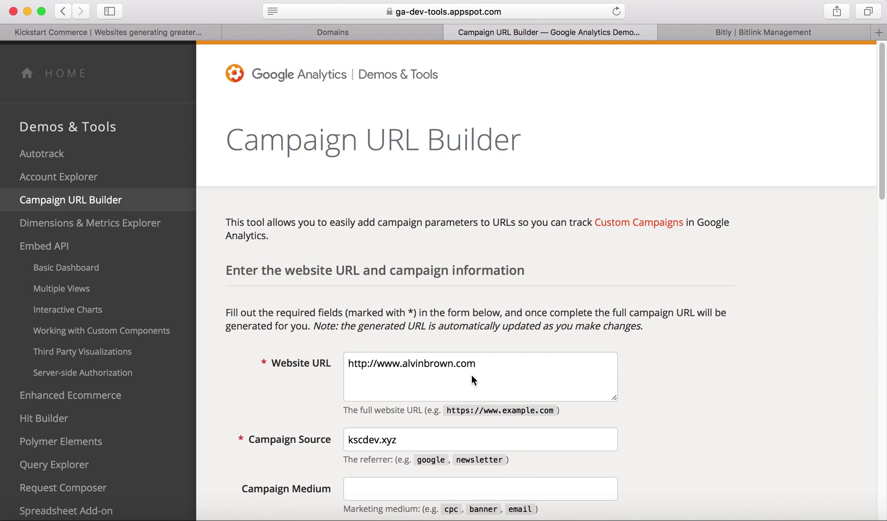
Paste the campaign URL into a new Bitly link and copy the short link bit.ly/2ktzuPW
click(751, 36)
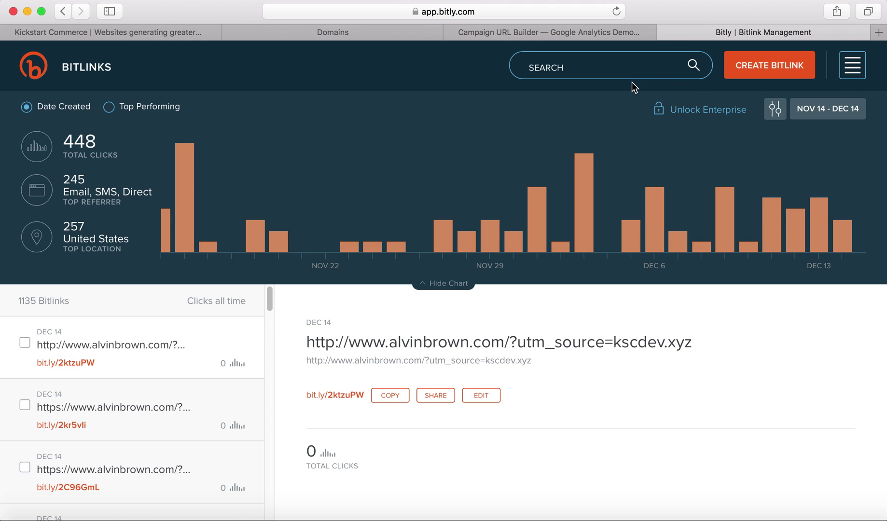
click(768, 73)
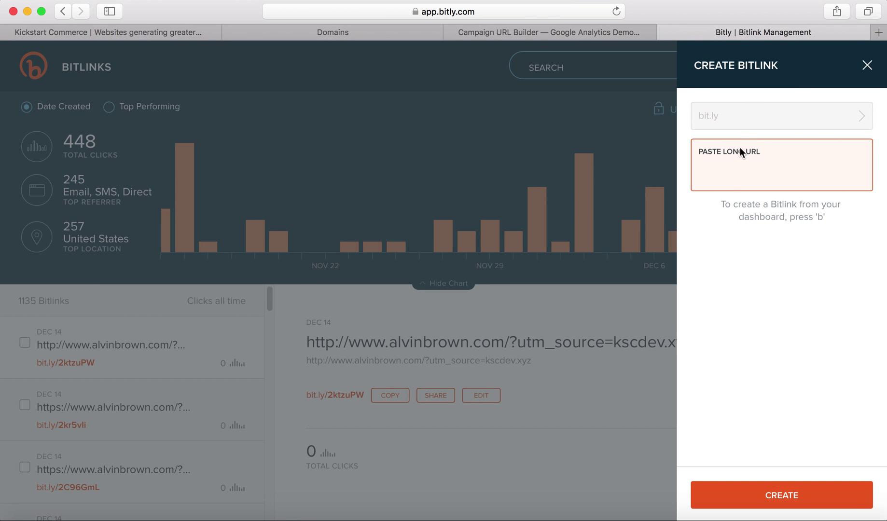
right_click(732, 163)
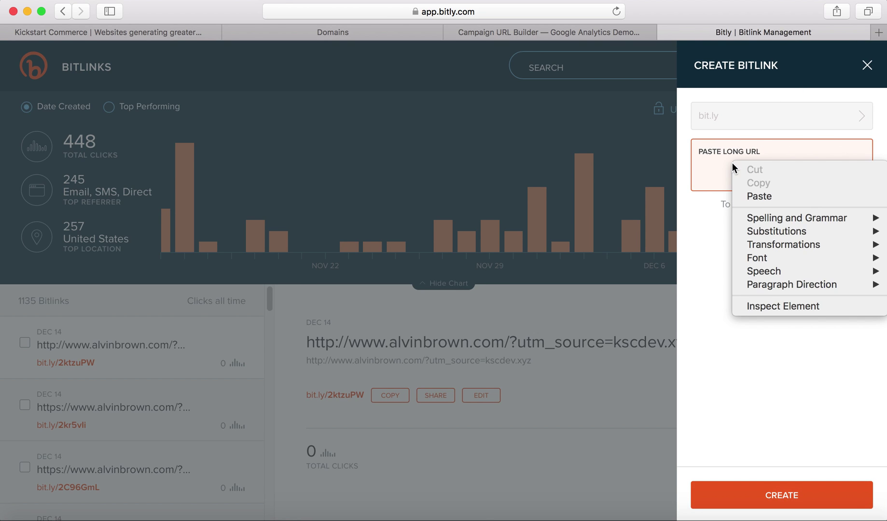
click(754, 196)
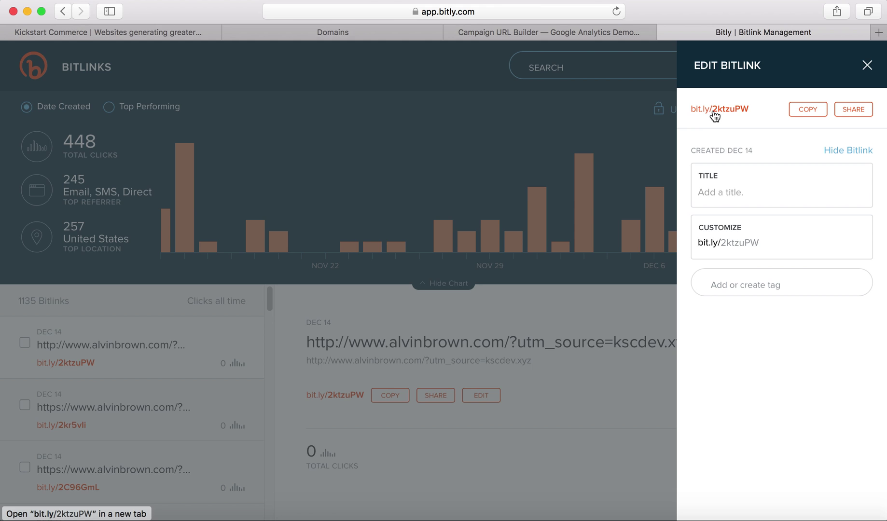
click(803, 115)
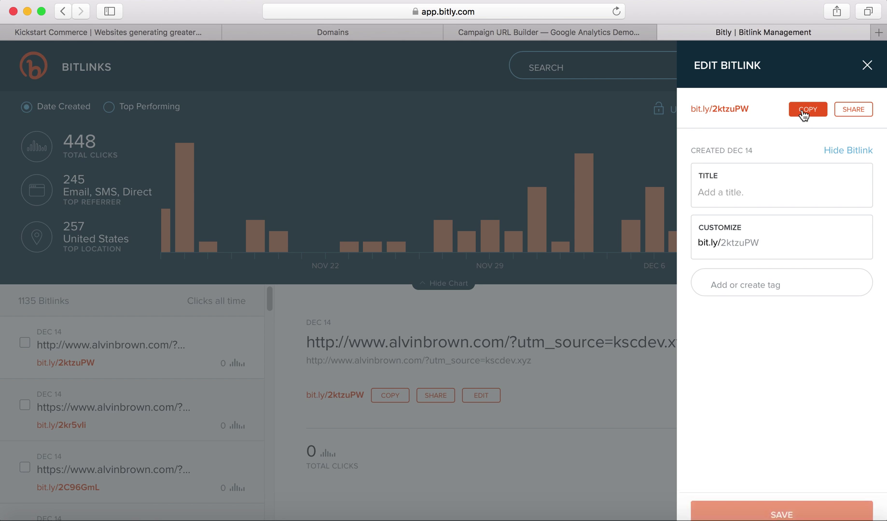
click(867, 66)
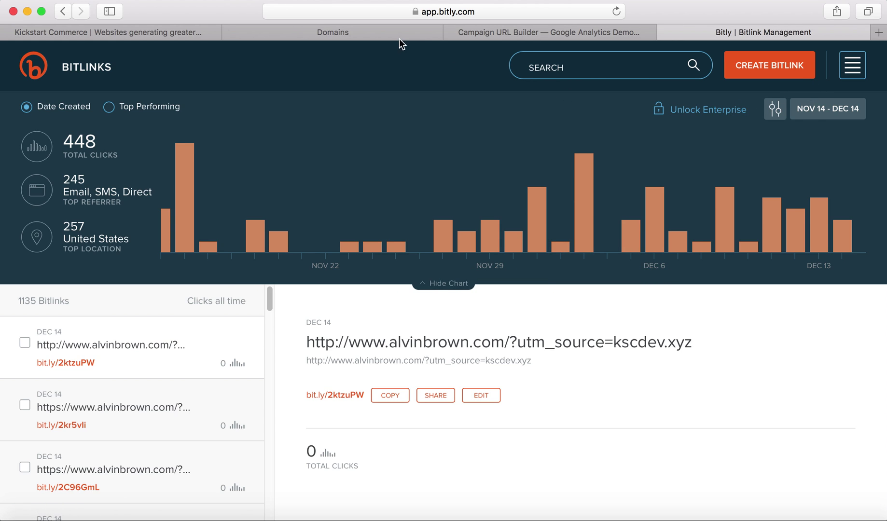
click(385, 34)
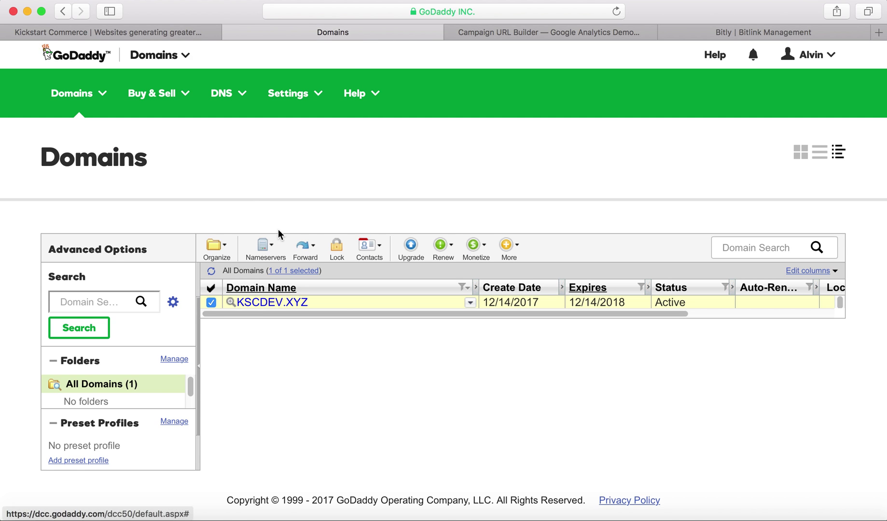
click(313, 248)
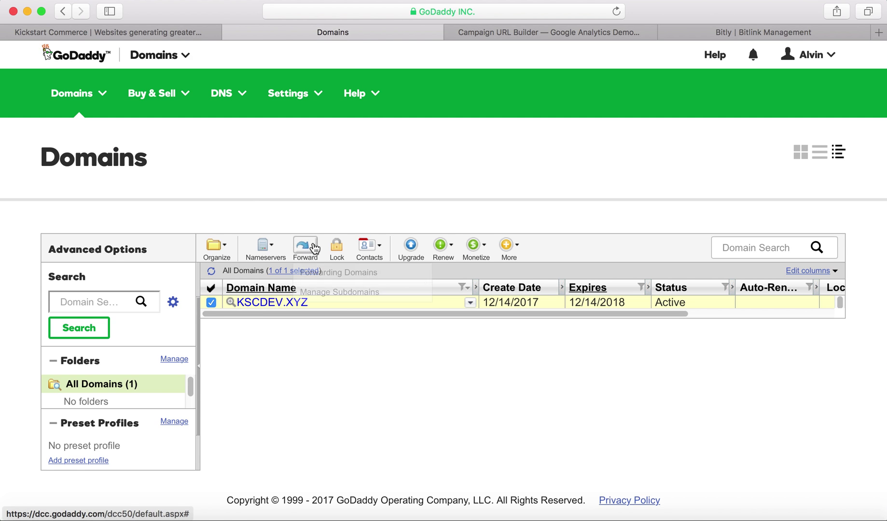
click(319, 271)
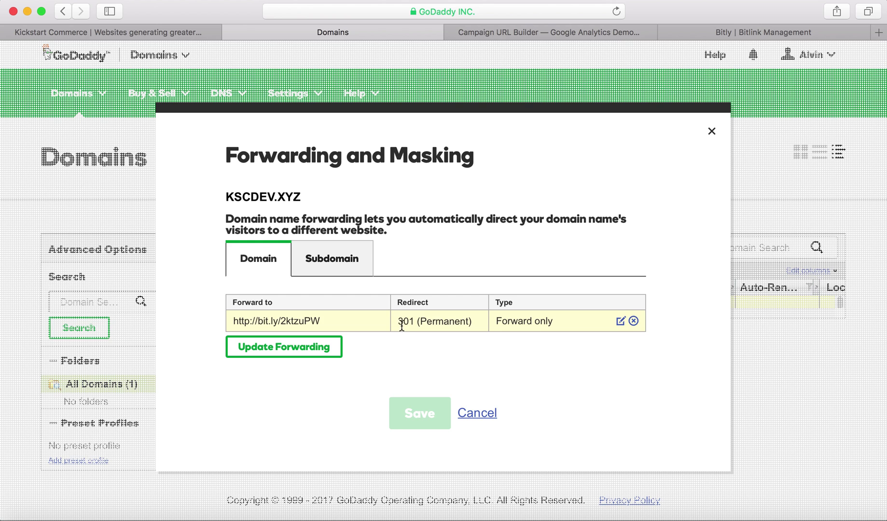
click(620, 322)
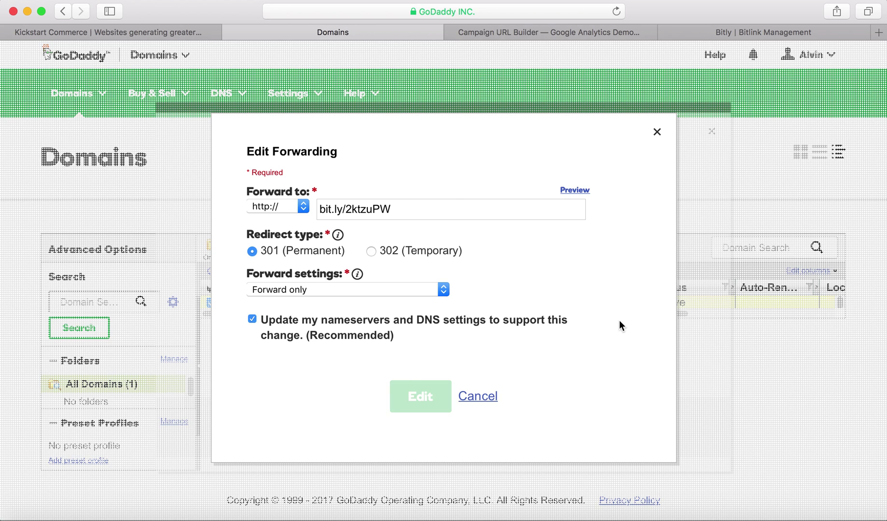
drag(392, 209, 315, 213)
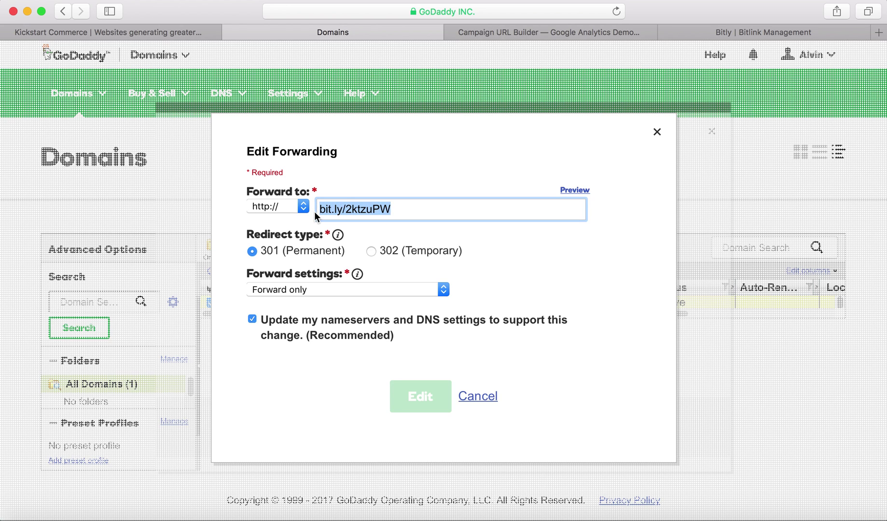
key(super+v)
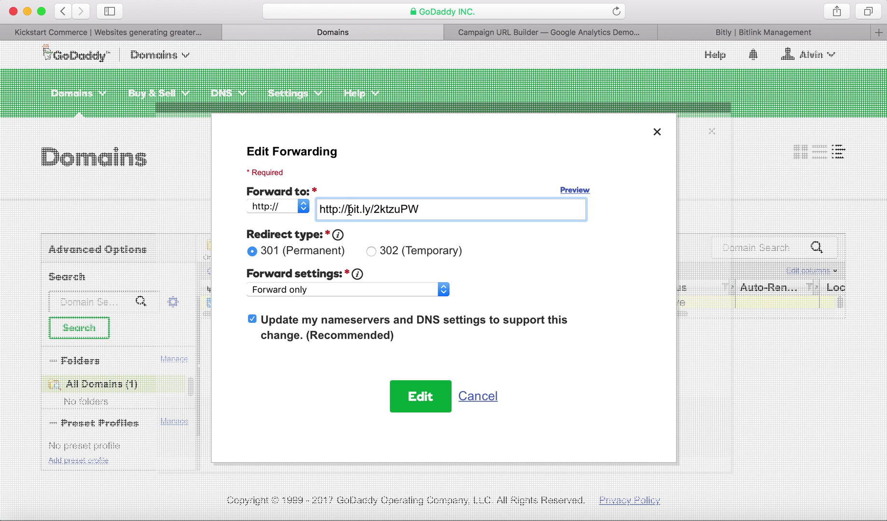
drag(349, 211, 313, 210)
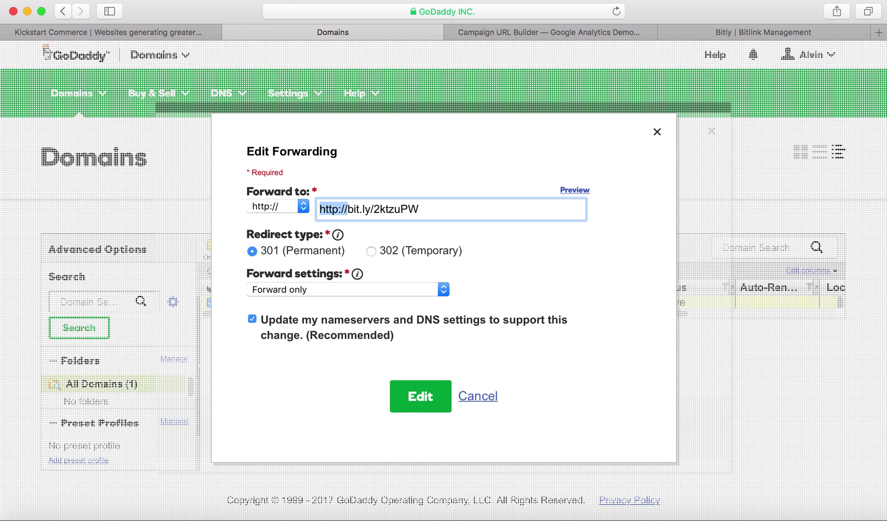
key(BackSpace)
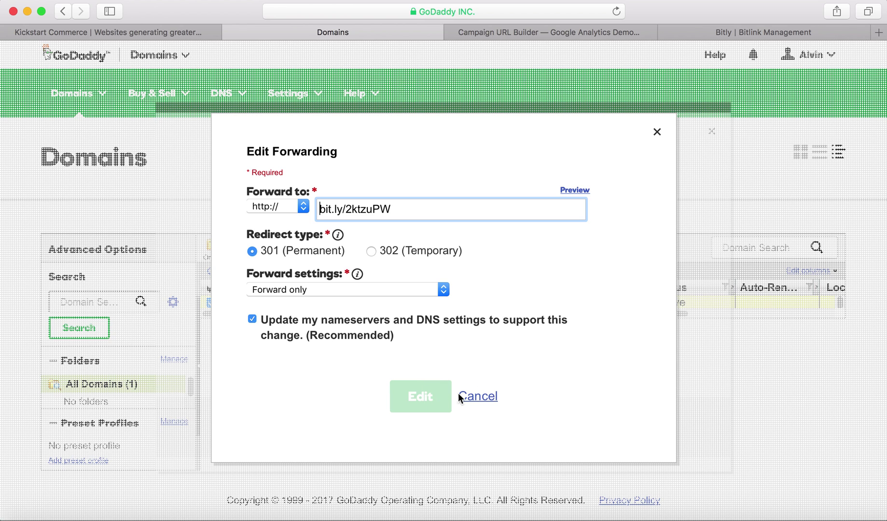
click(478, 396)
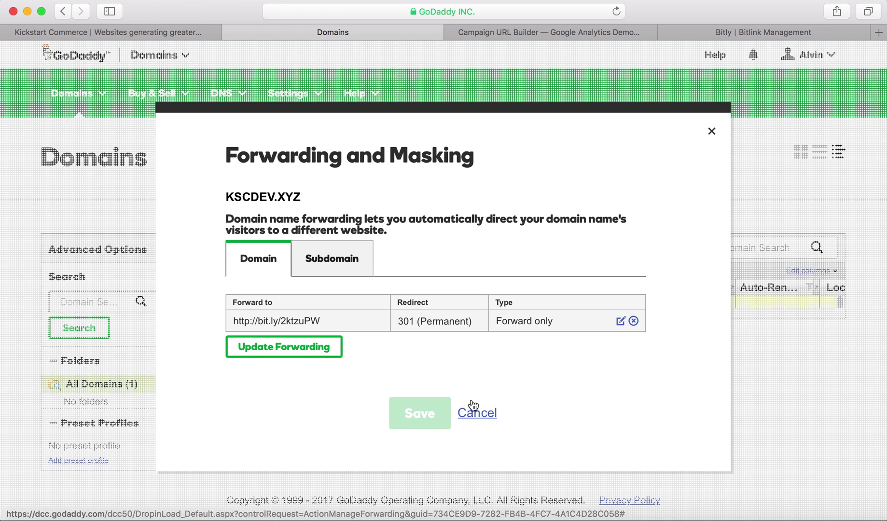
click(474, 416)
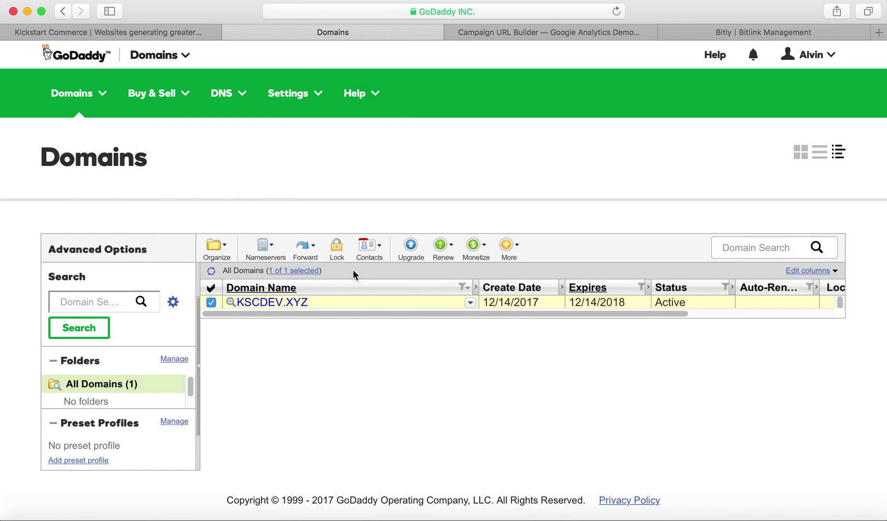
Load kscdev.xyz/ in a new Safari tab to test the redirect
click(878, 34)
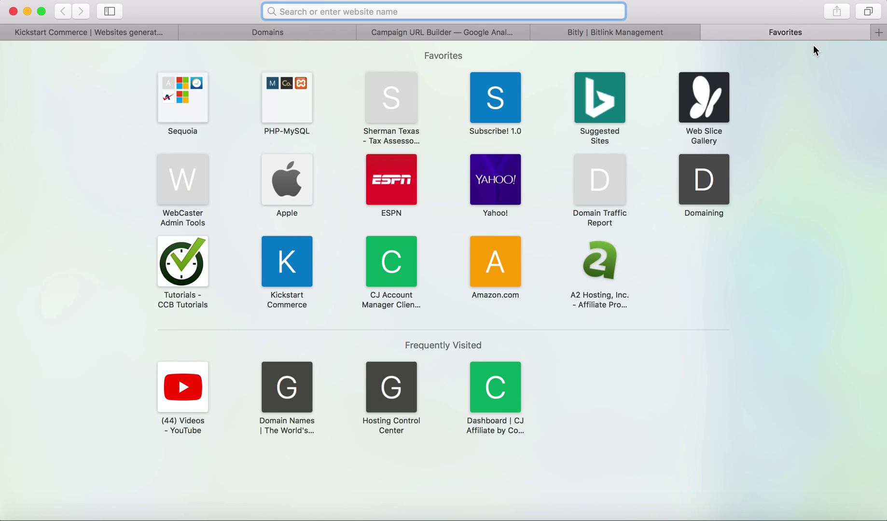
text(ksc)
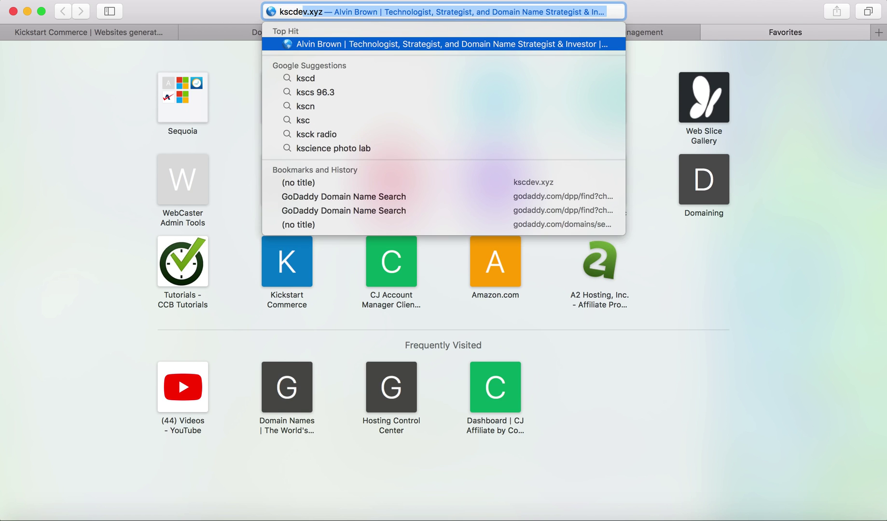
text(dev.xyz/)
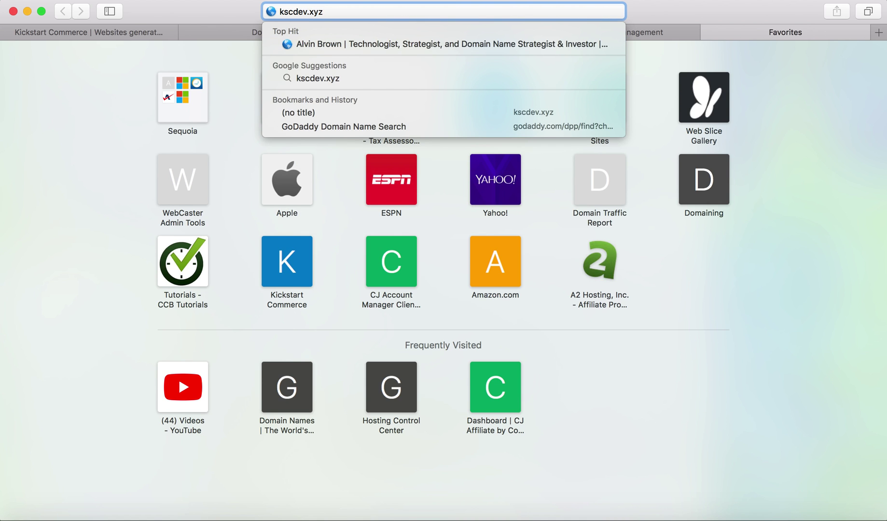
key(Return)
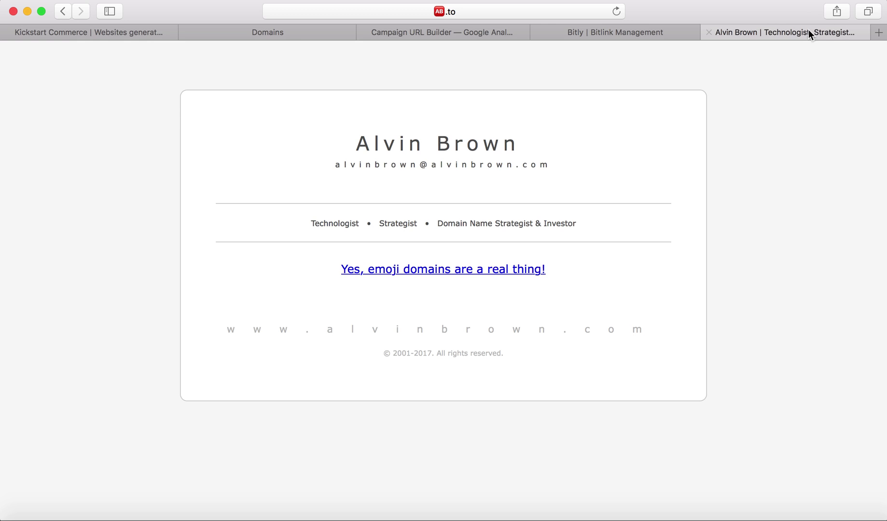
click(611, 33)
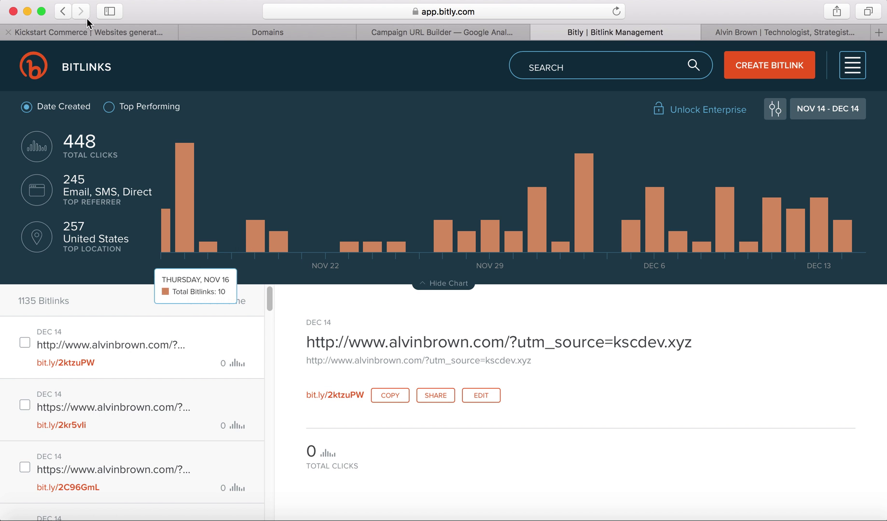
Reload Bitly so bit.ly/2ktzuPW shows 3 total clicks
click(616, 11)
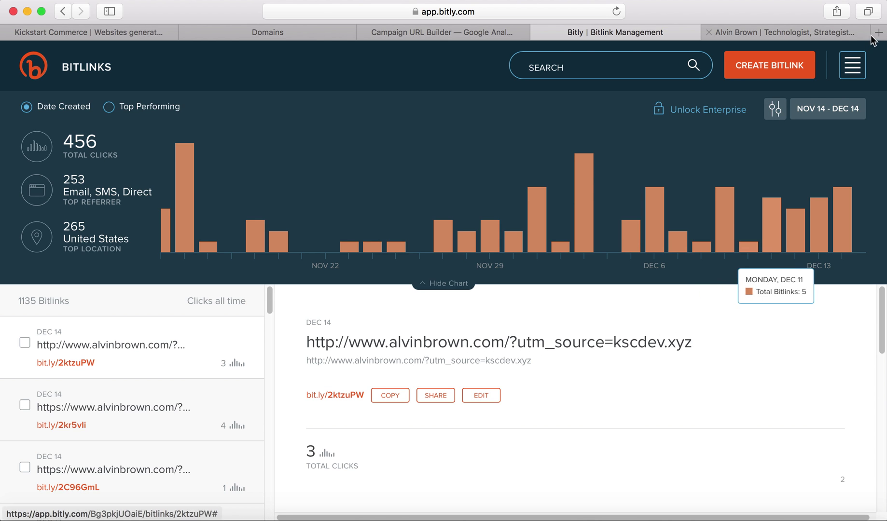
Revisit kscdev.xyz from the homepage tab, then reload Bitly to recheck bit.ly/2ktzuPW's clicks
click(835, 33)
click(540, 12)
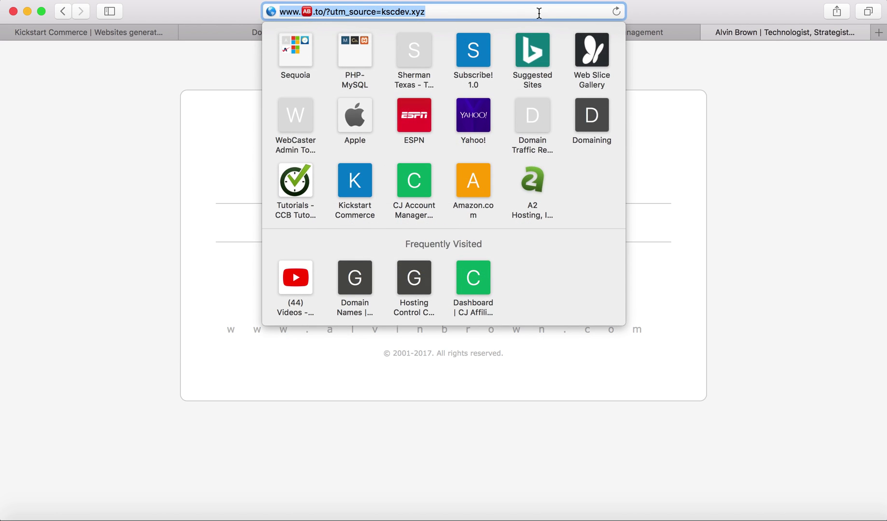
text(ksc)
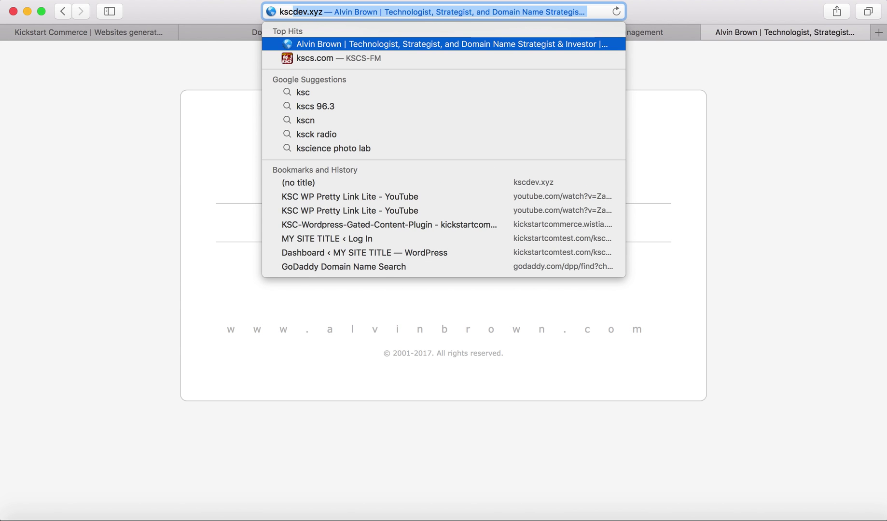
key(Return)
click(578, 32)
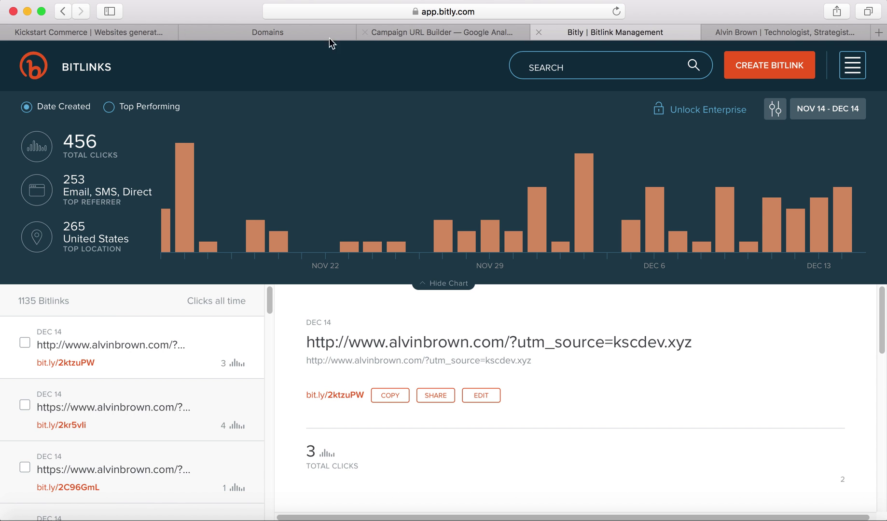
click(616, 11)
scroll(259, 351, down, 3)
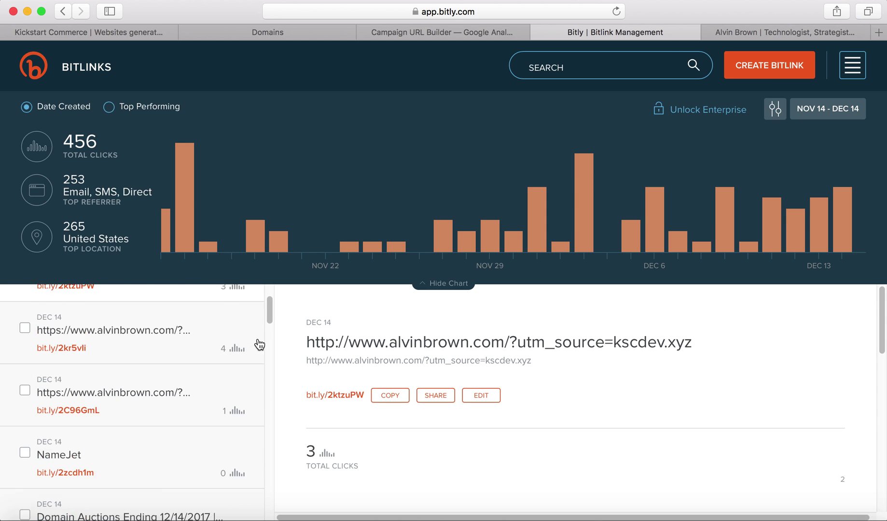
scroll(259, 344, up, 3)
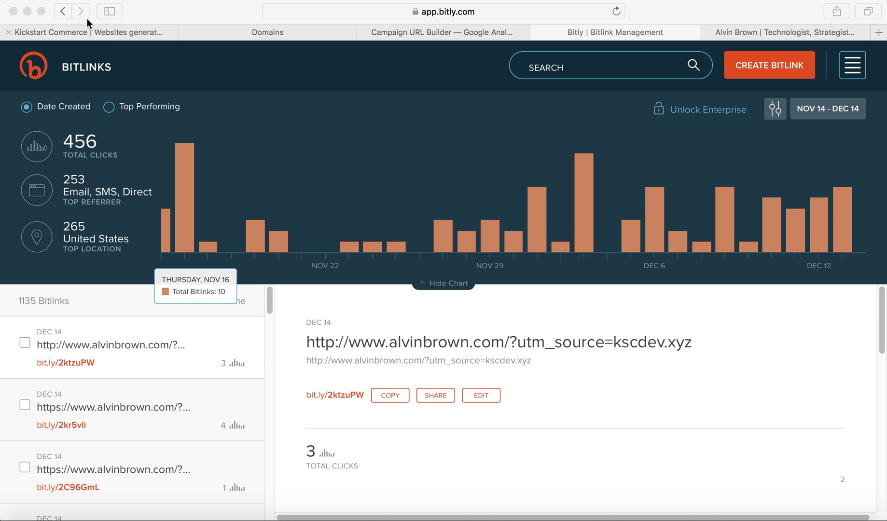
Reload the Bitly dashboard until bit.ly/2ktzuPW shows 4 clicks and the account total reads 458
click(616, 12)
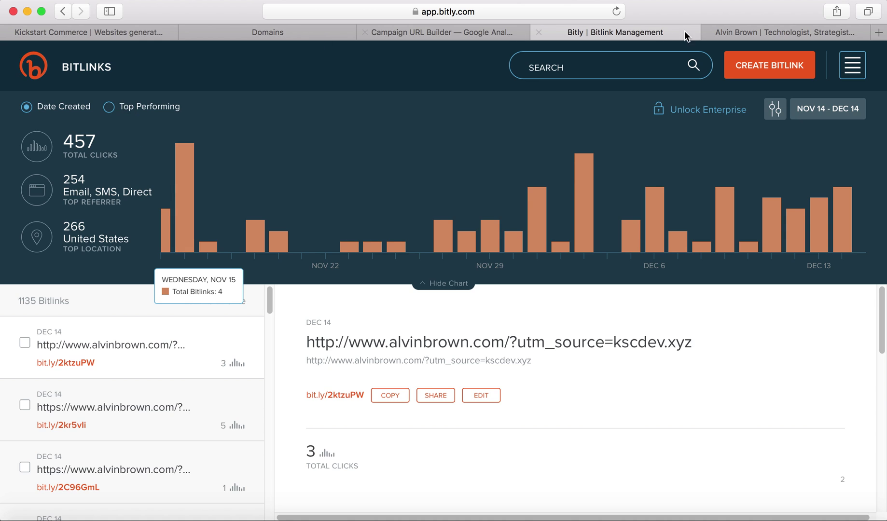
click(618, 12)
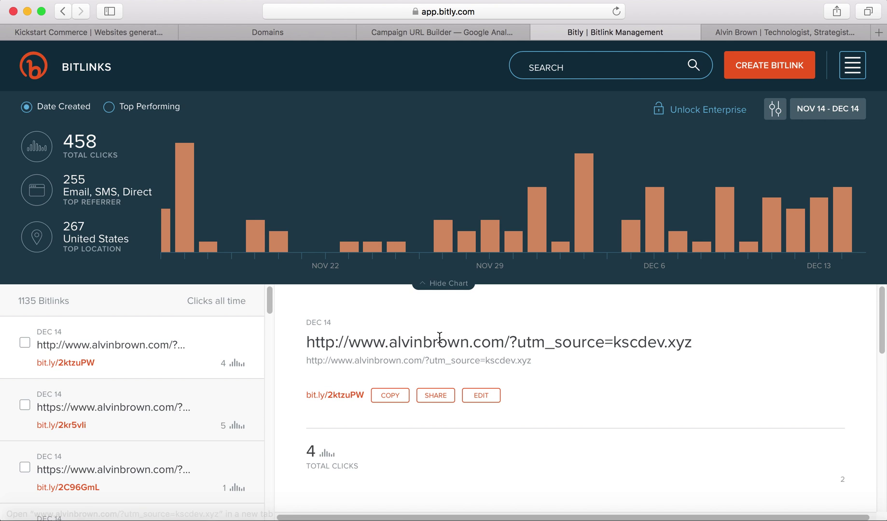
Look at the second Bitlink's details, then reopen the kscdev.xyz Bitlink bit.ly/2ktzuPW
scroll(439, 340, down, 3)
scroll(440, 340, up, 3)
click(224, 398)
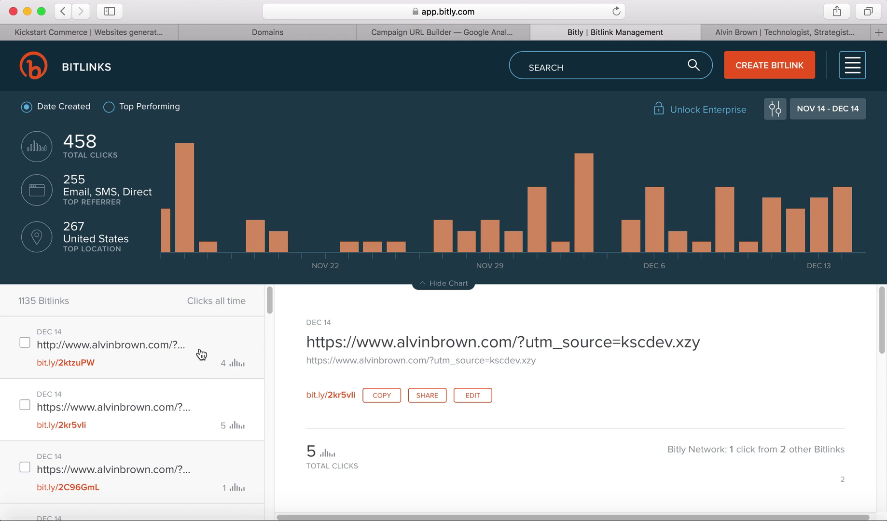
click(200, 350)
Review its 4-click timeline, Email/SMS/Direct referrers and United States location, then return to the Campaign URL Builder
scroll(529, 374, down, 2)
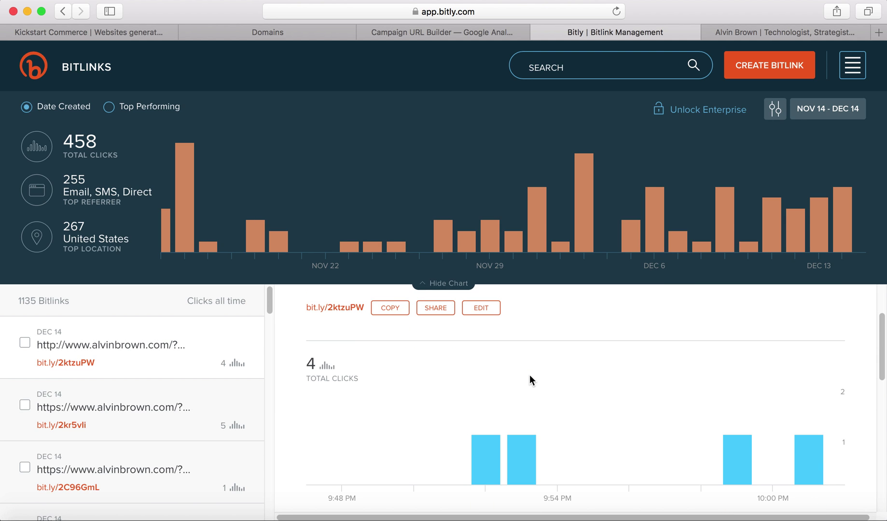
scroll(530, 374, down, 2)
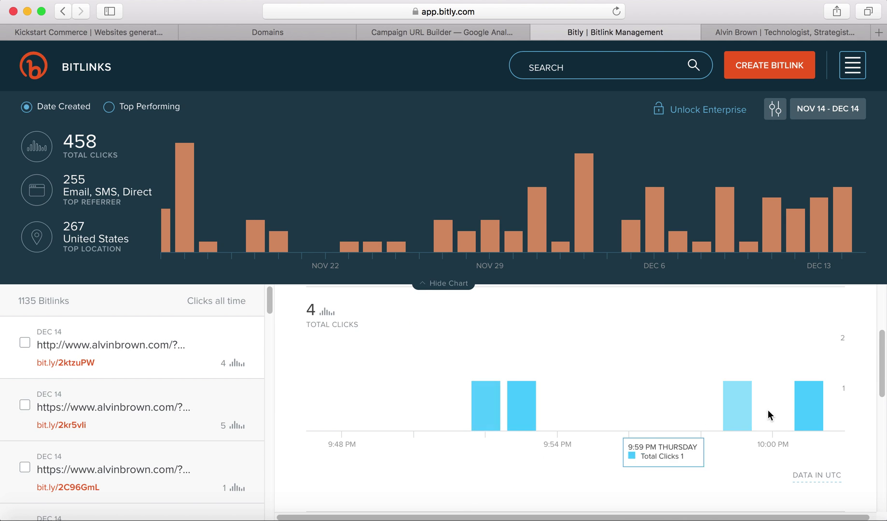
scroll(680, 416, down, 3)
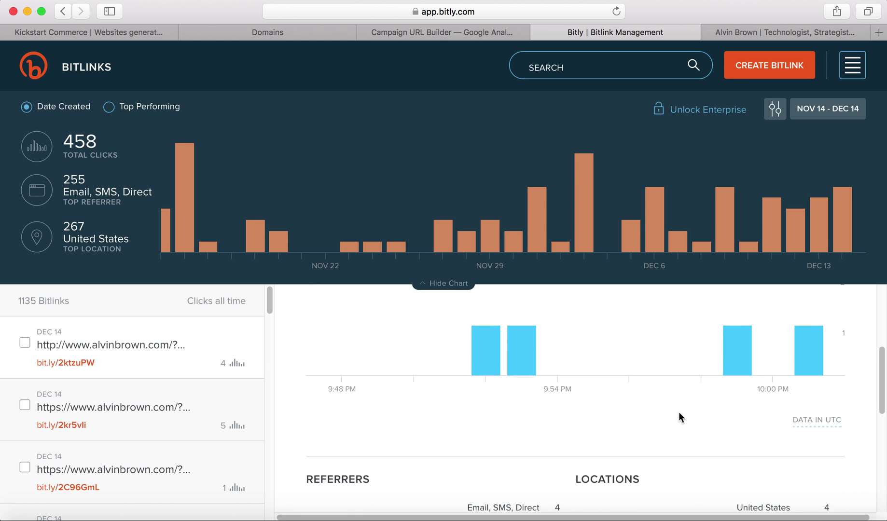
scroll(679, 411, down, 3)
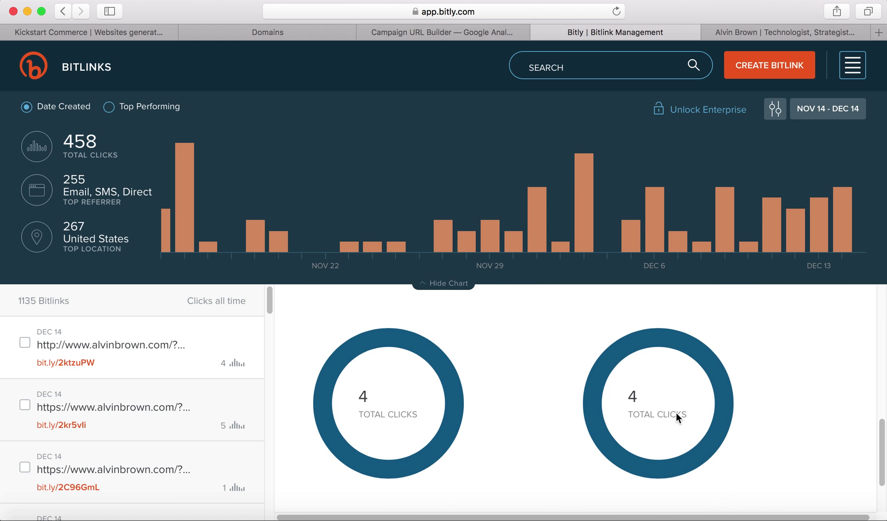
scroll(481, 403, down, 2)
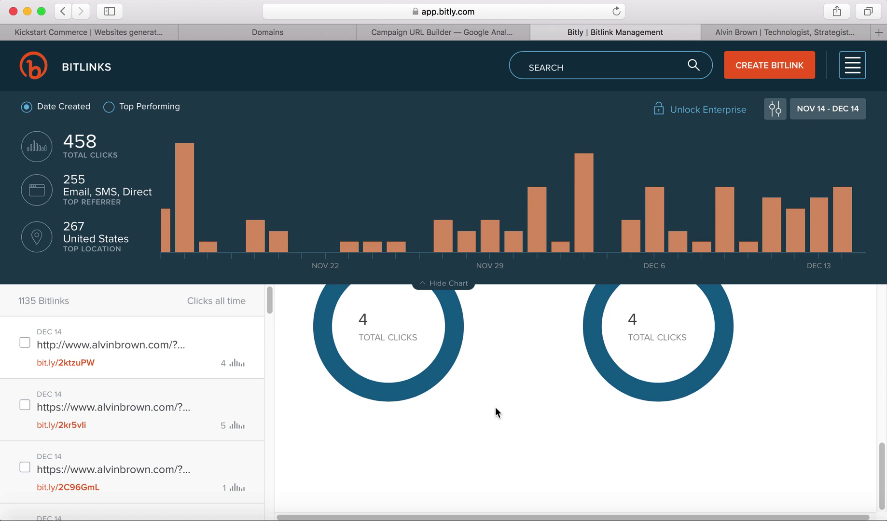
scroll(495, 407, up, 5)
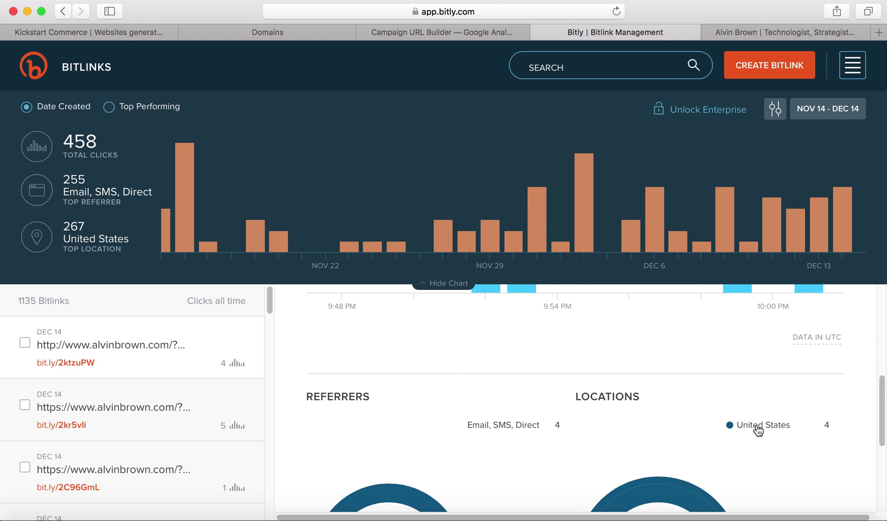
scroll(546, 367, up, 3)
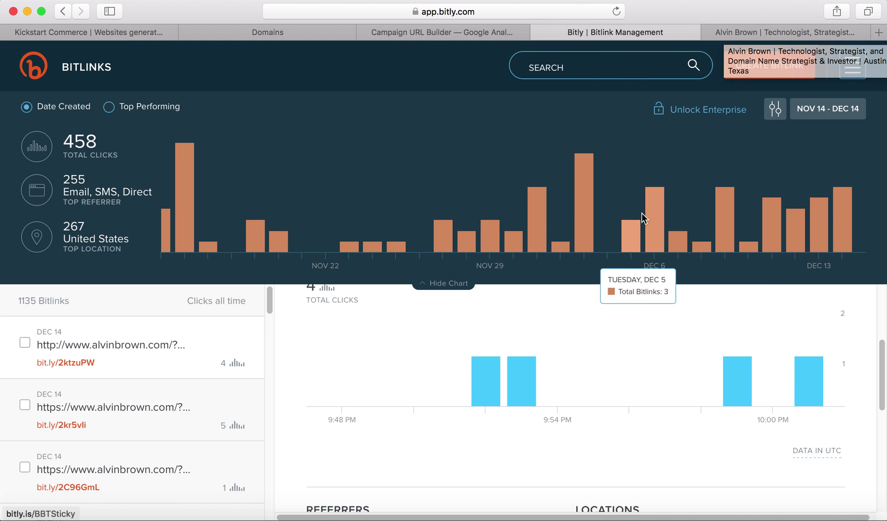
click(428, 34)
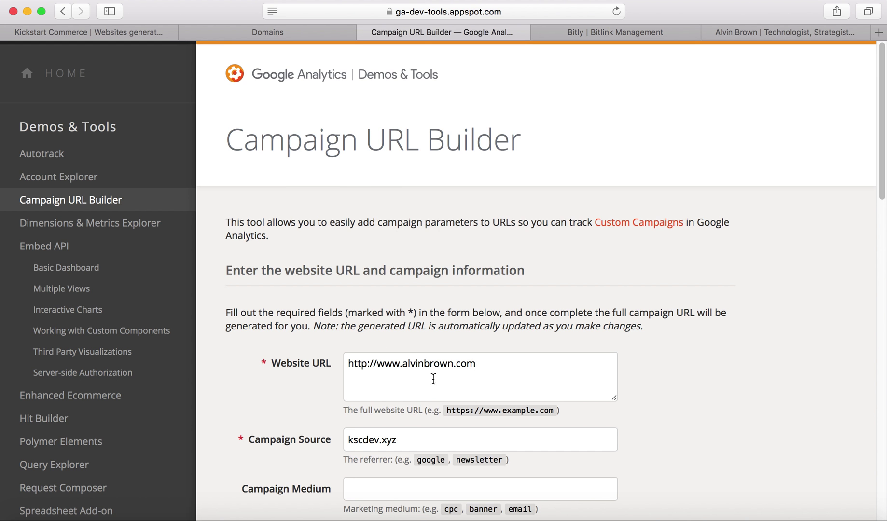
Pass back through Bitly to GoDaddy's domain list showing KSCDEV.XYZ active until 12/14/2018
click(586, 32)
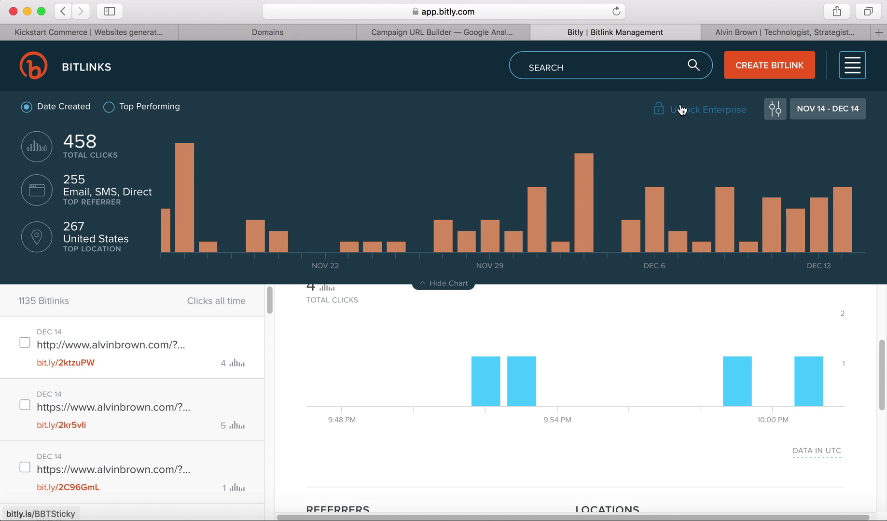
click(292, 32)
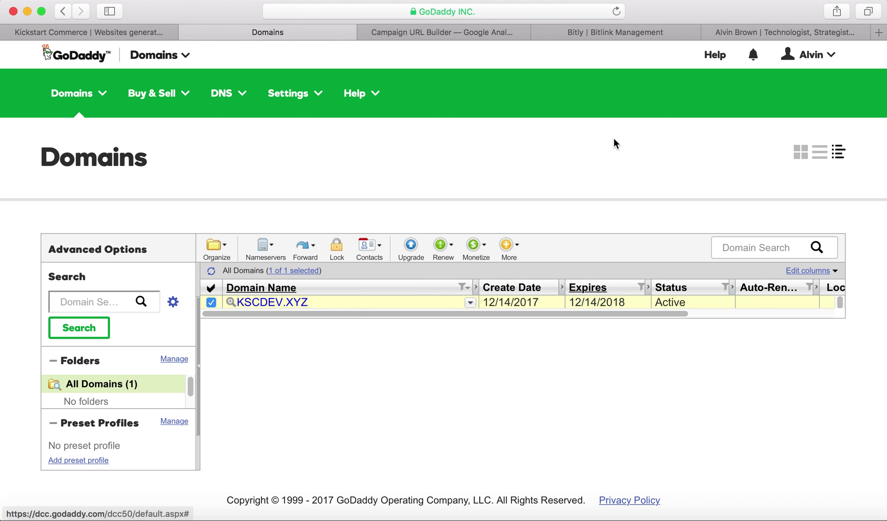
Load kscdev.xyz again in the homepage tab to retest the redirect
click(810, 30)
click(537, 11)
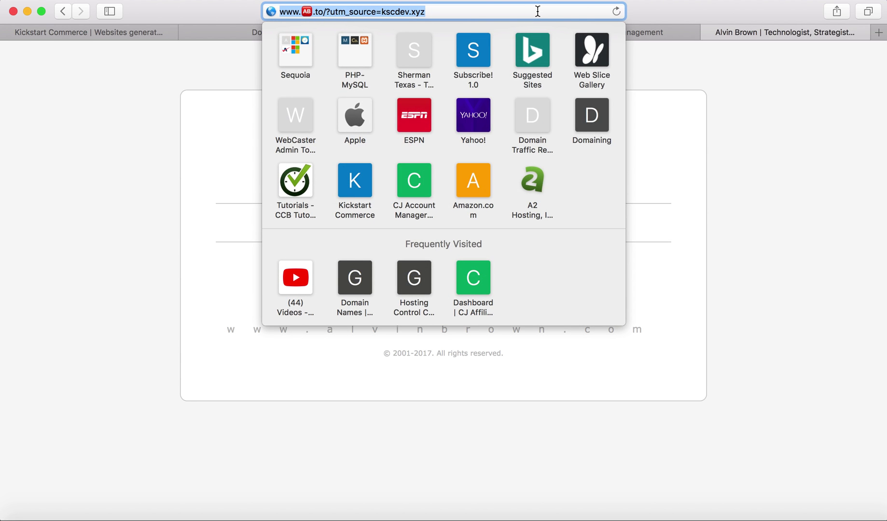
text(kscdev)
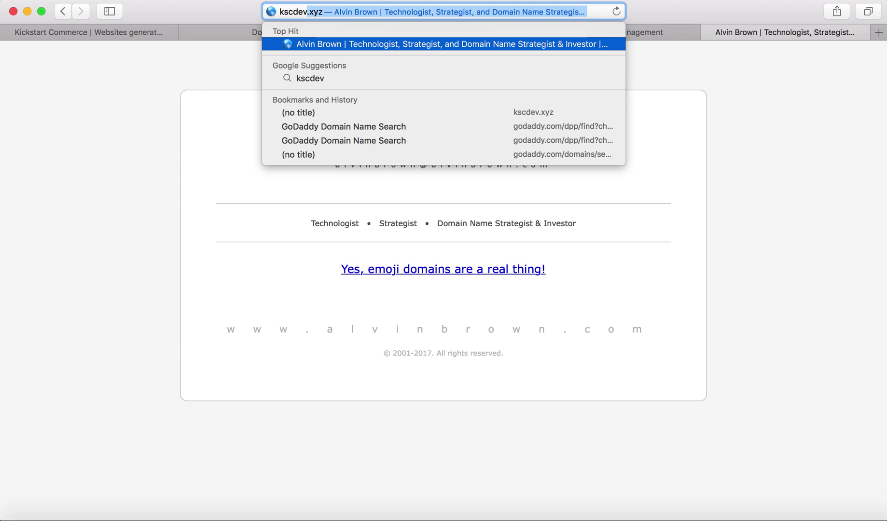
text(.xyz)
key(Return)
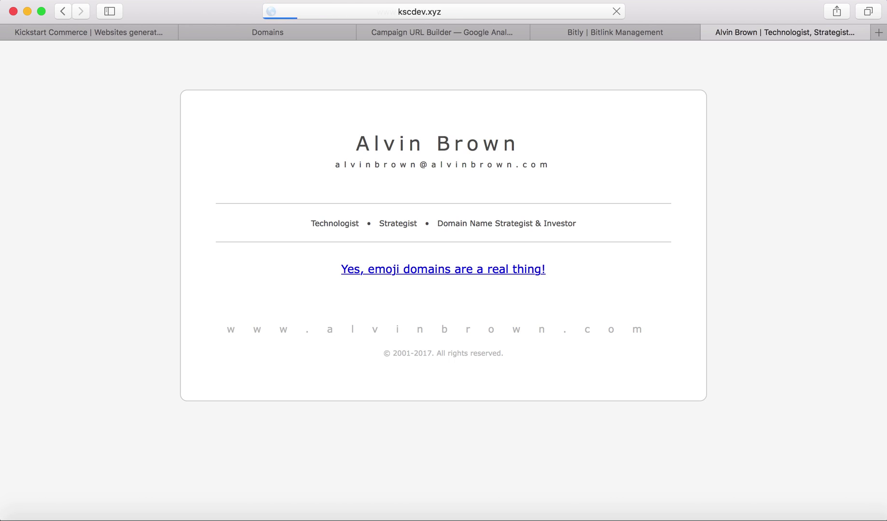